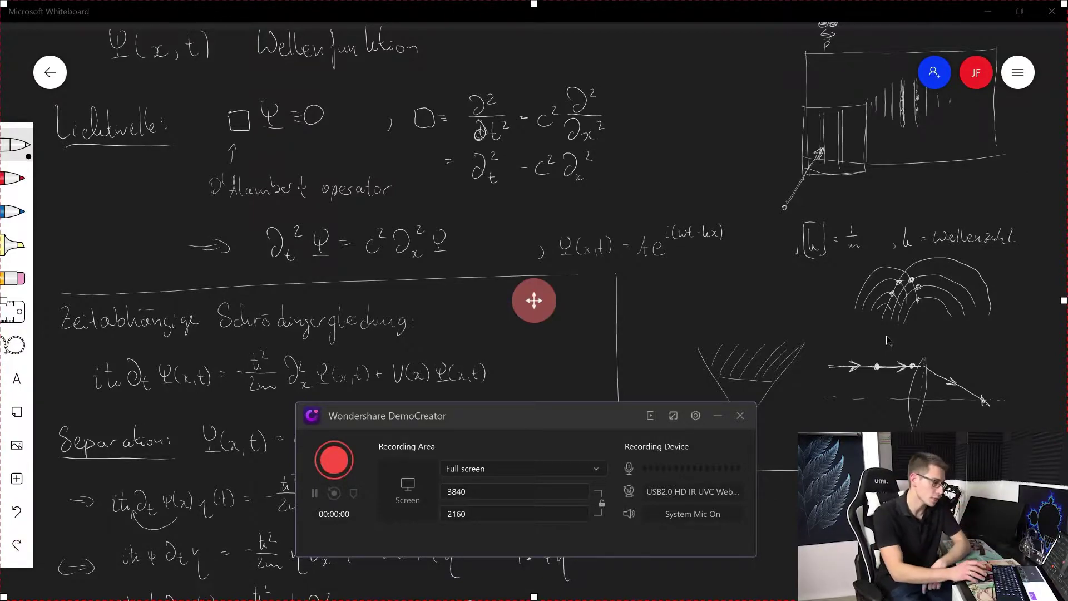
Step: Keep screen capture on Full screen and set the recording frame rate to 60 fps
left_click_drag(519, 418, 542, 400)
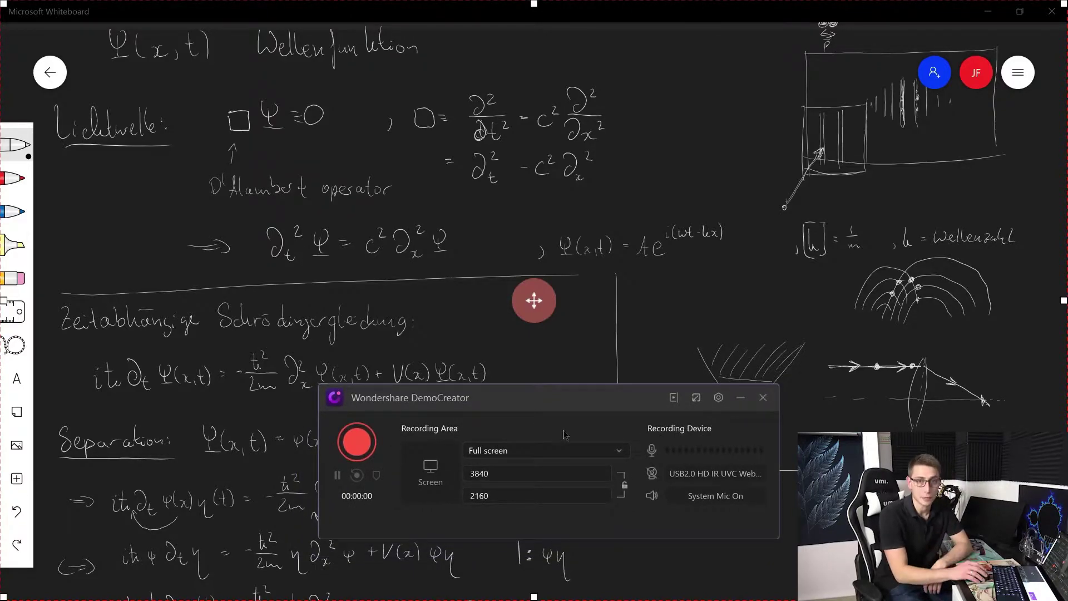
left_click(719, 398)
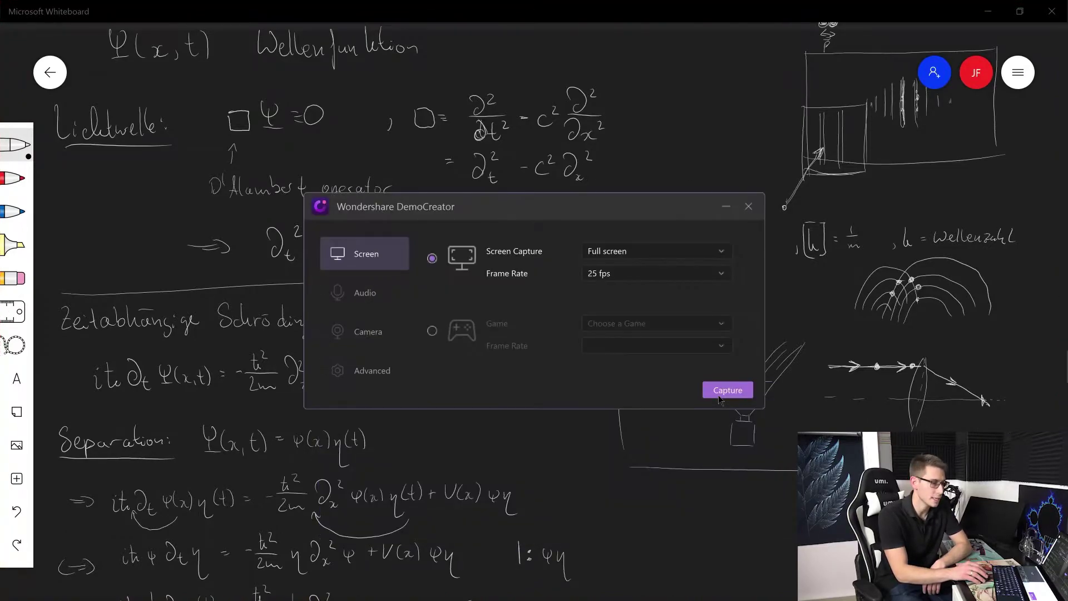
left_click_drag(642, 205, 644, 197)
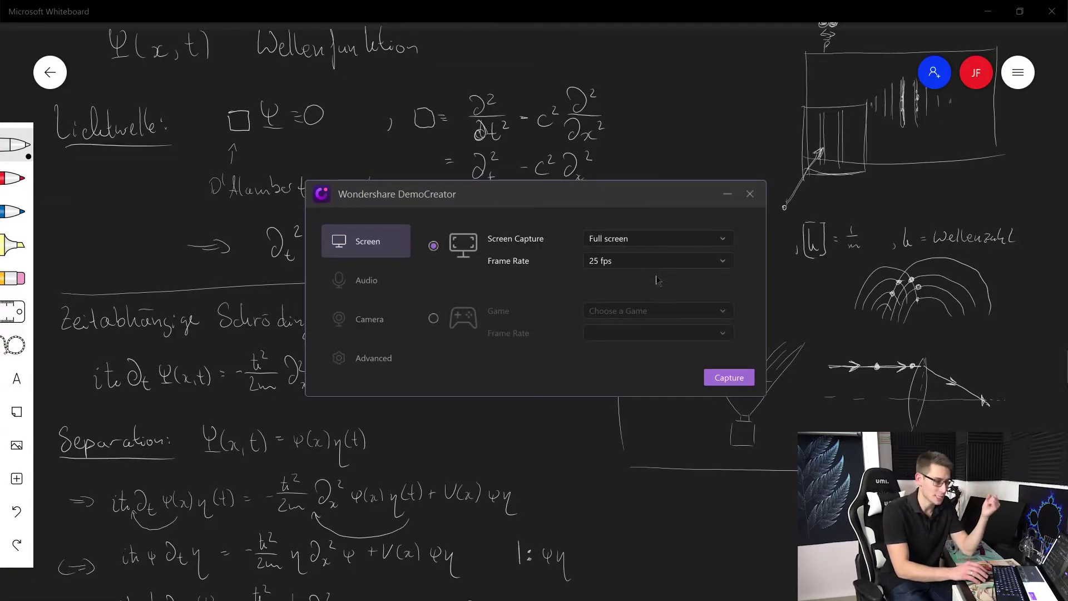
left_click(668, 239)
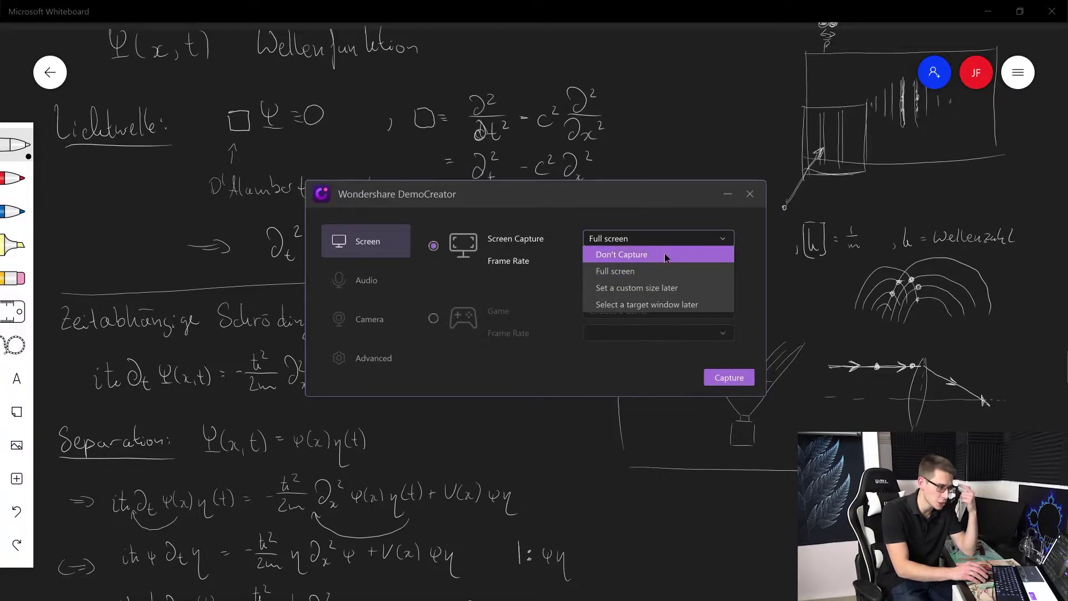
left_click(585, 387)
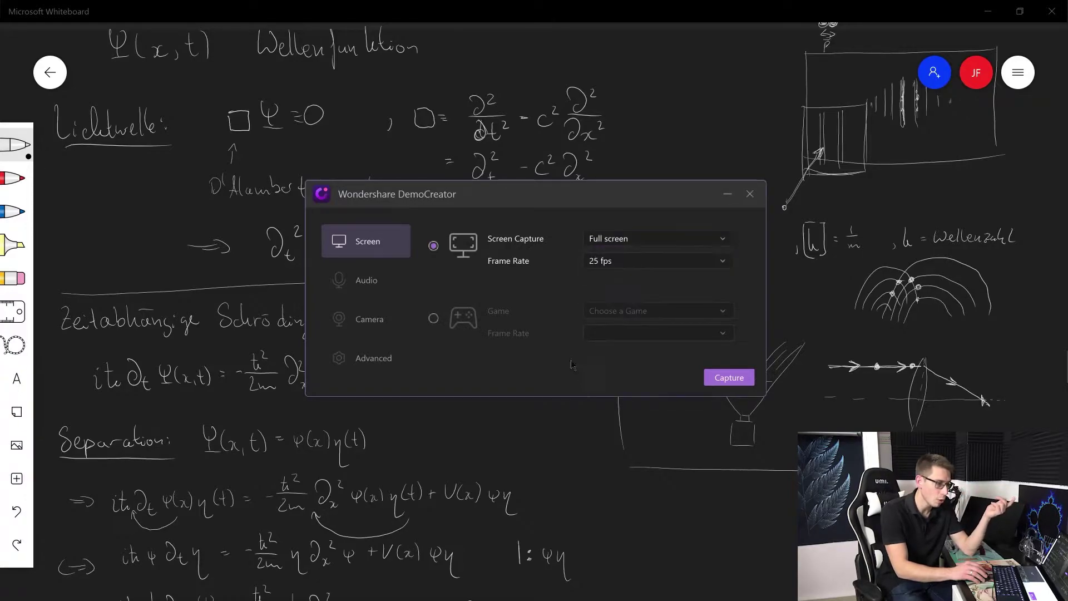
left_click(434, 318)
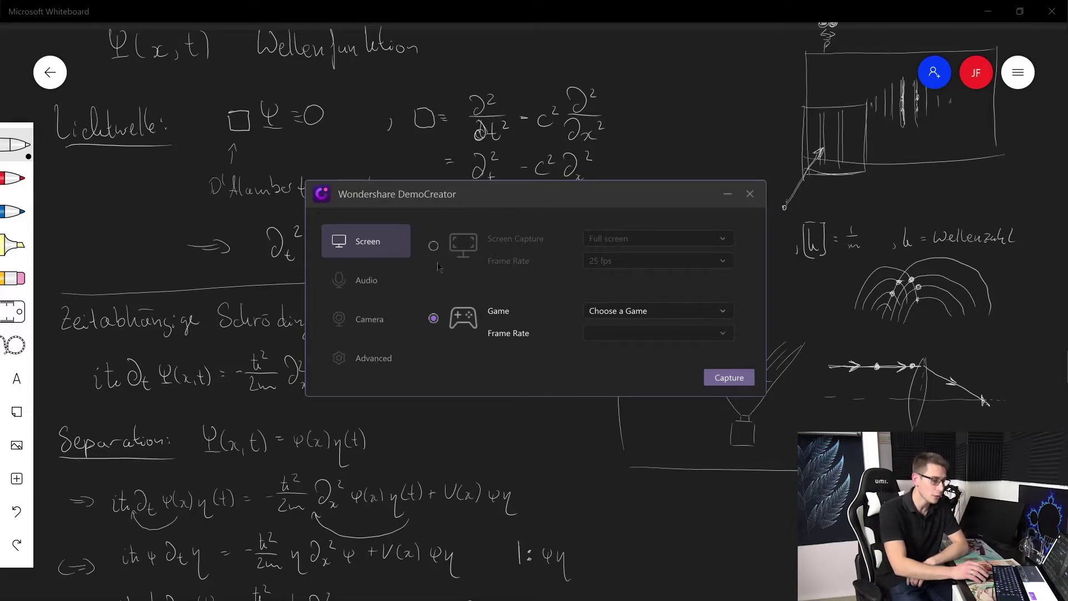
left_click(433, 246)
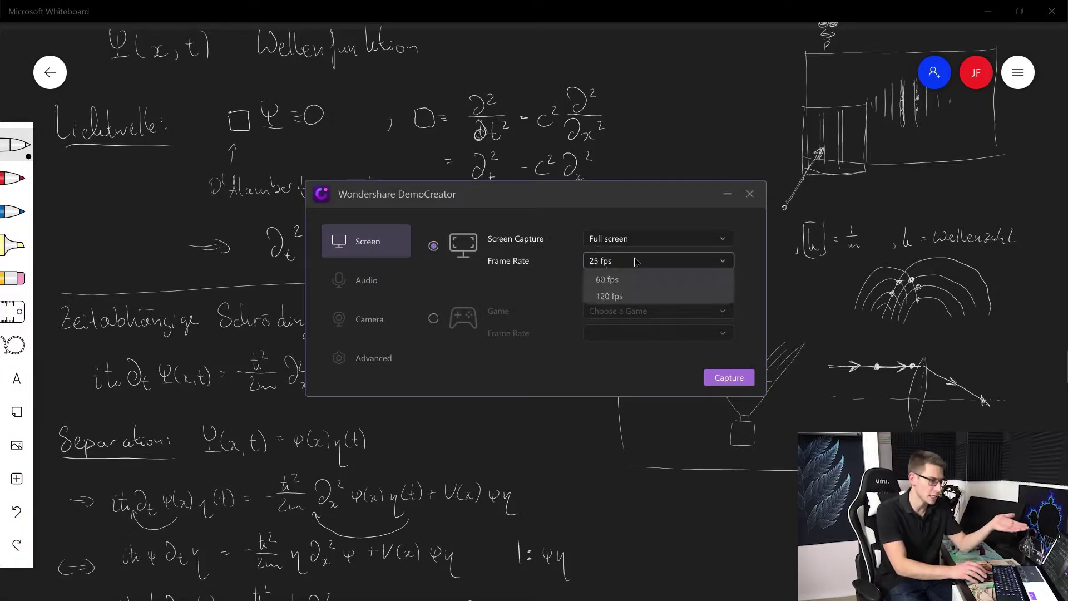
left_click(623, 361)
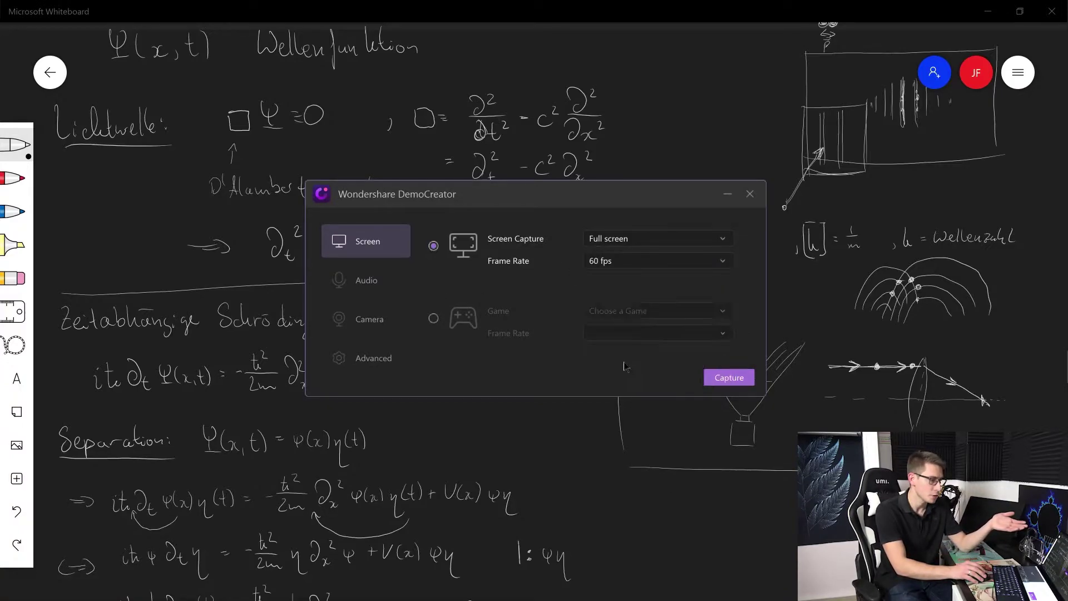
left_click(366, 279)
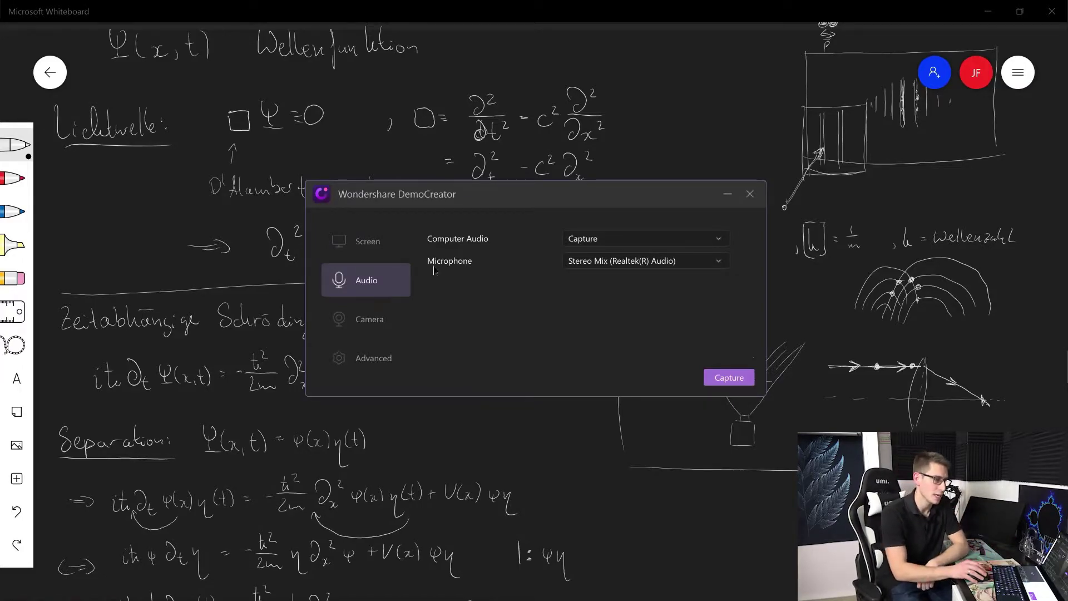
Step: Keep computer audio on Capture and choose the USB2.0 HD IR UVC WebCam camera
left_click(622, 236)
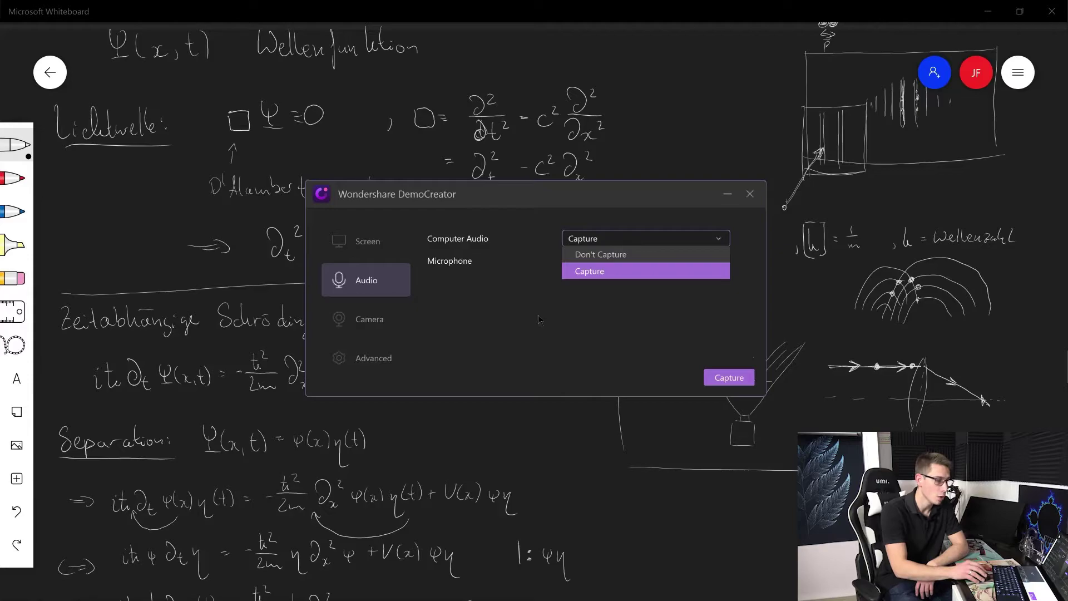
left_click(620, 265)
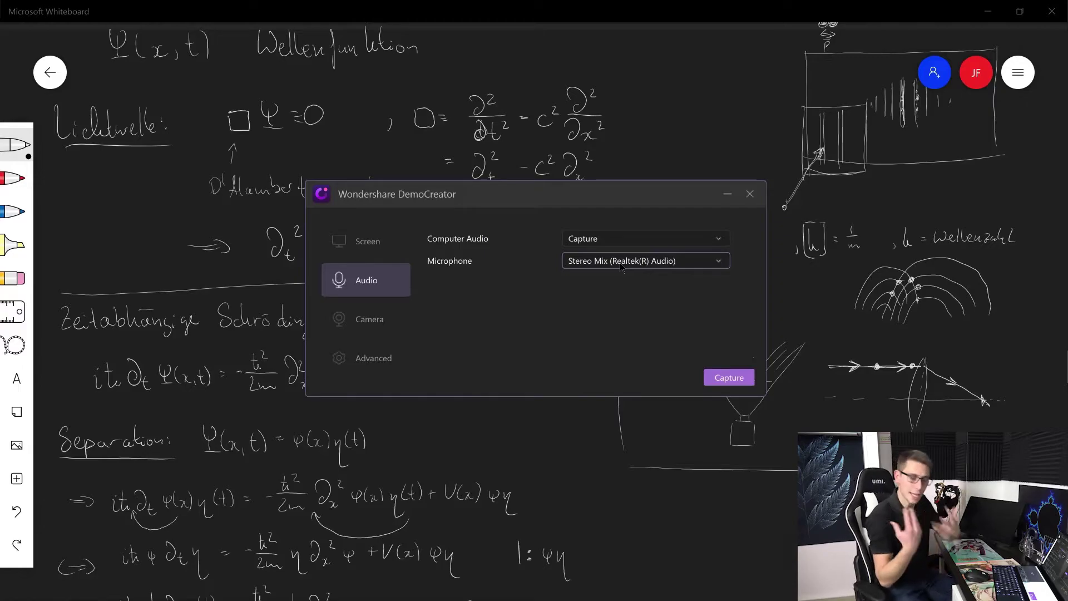
left_click(382, 327)
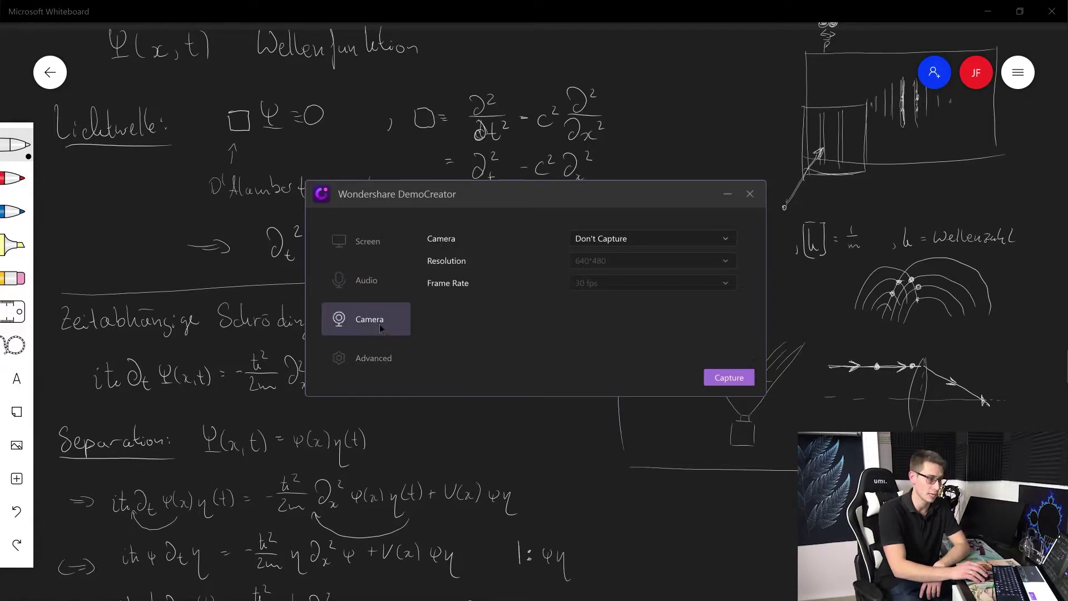
left_click(611, 239)
left_click(634, 271)
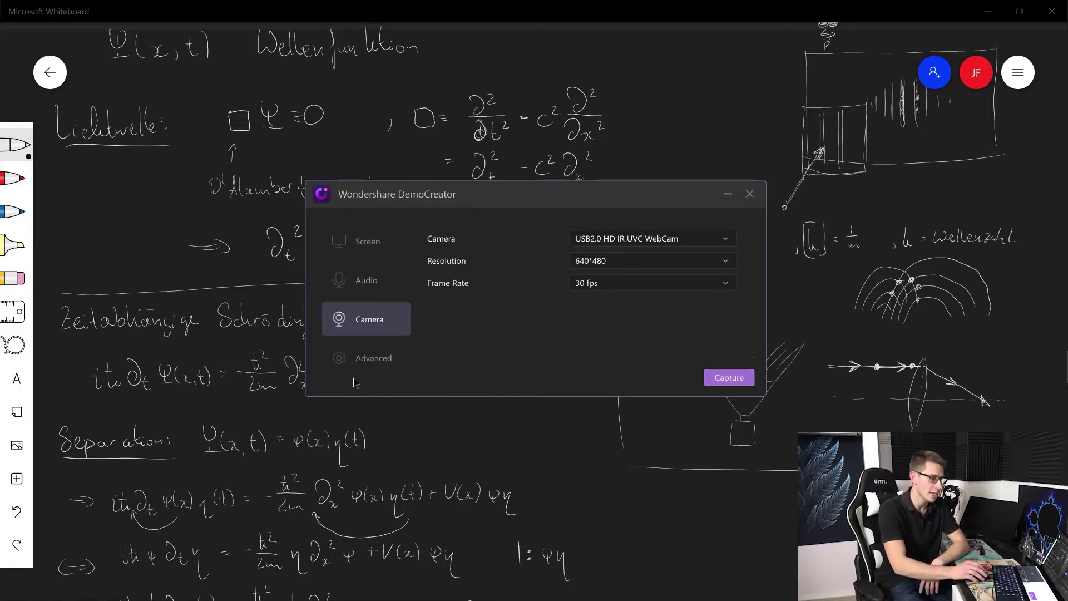
left_click(361, 361)
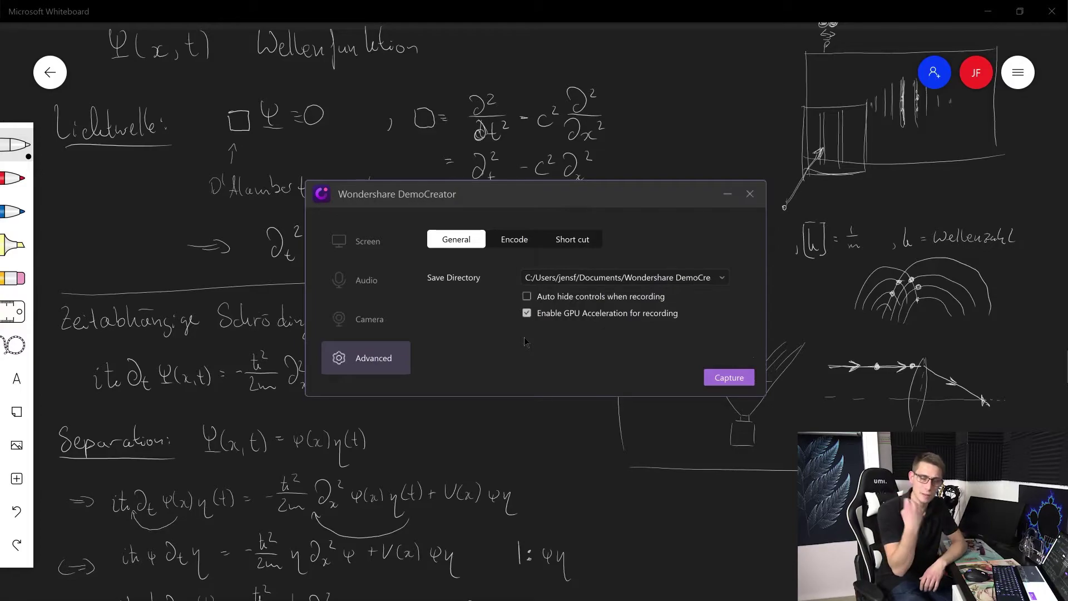
Step: Close the settings with Capture and move the recorder lower and to the left
left_click(729, 377)
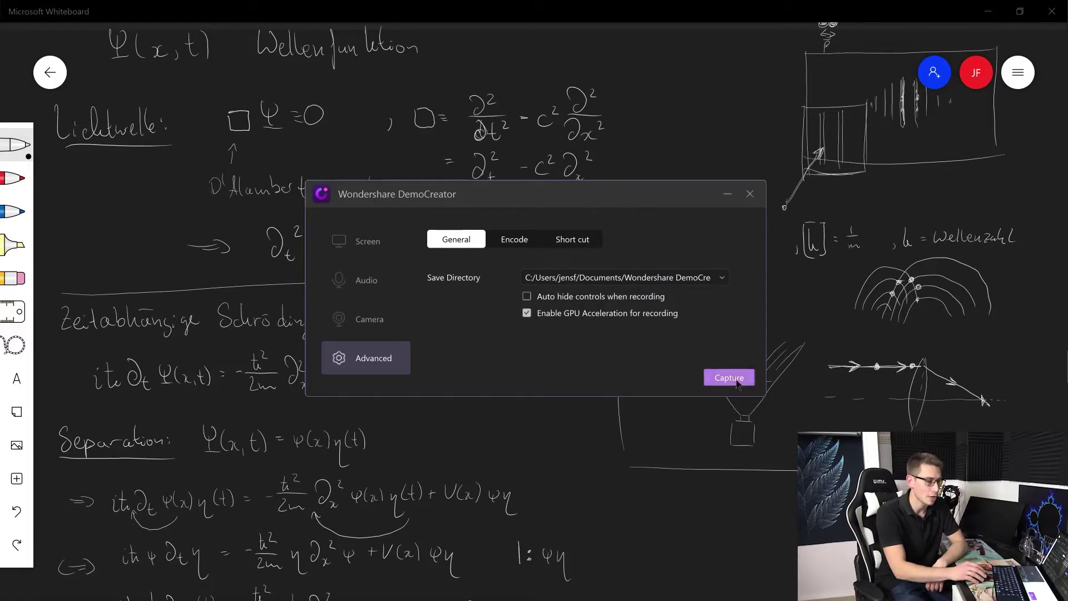
left_click_drag(613, 400, 639, 446)
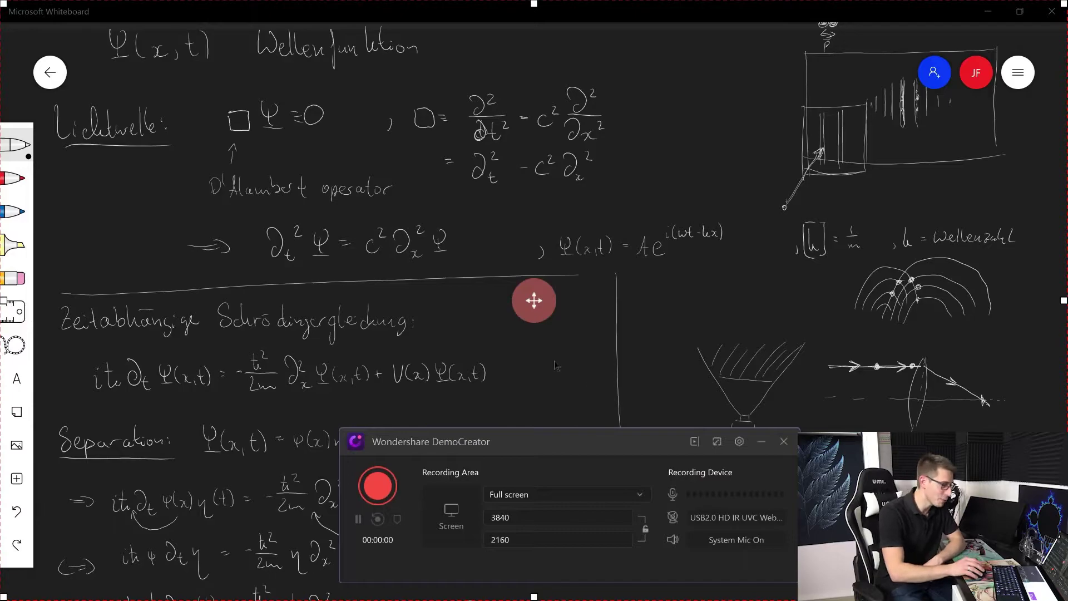
Step: Record the whiteboard with the recorder minimized, stopping with F10 to open the editor
left_click(378, 486)
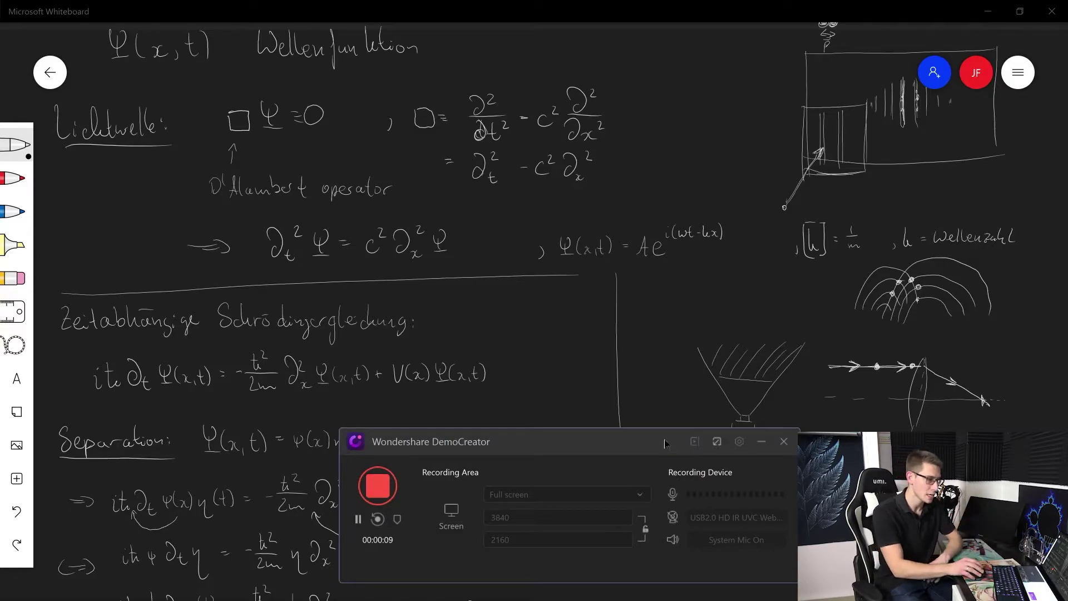
left_click(761, 443)
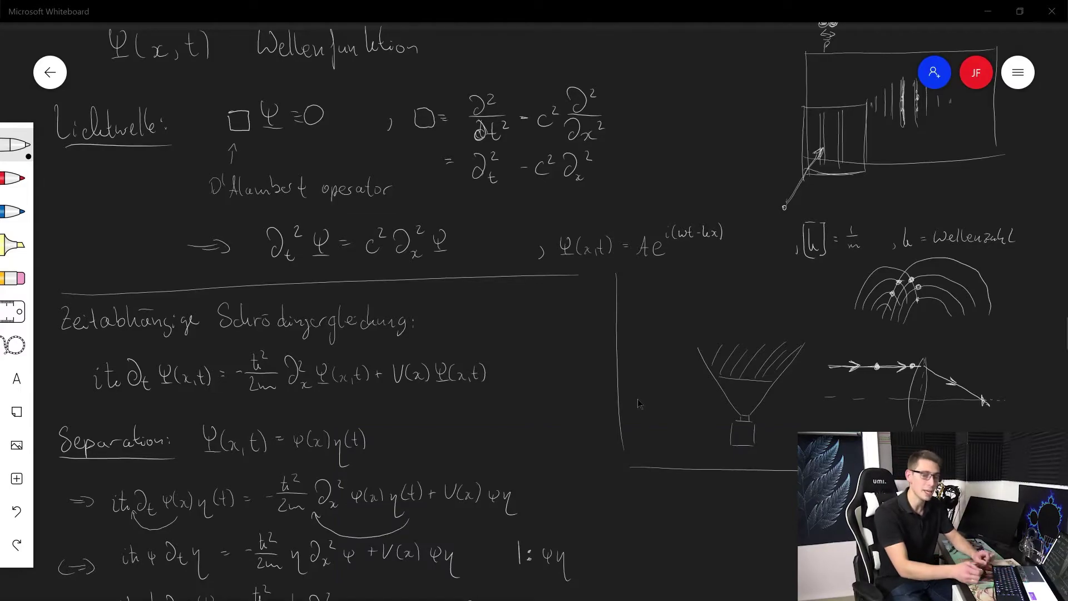
key("F10")
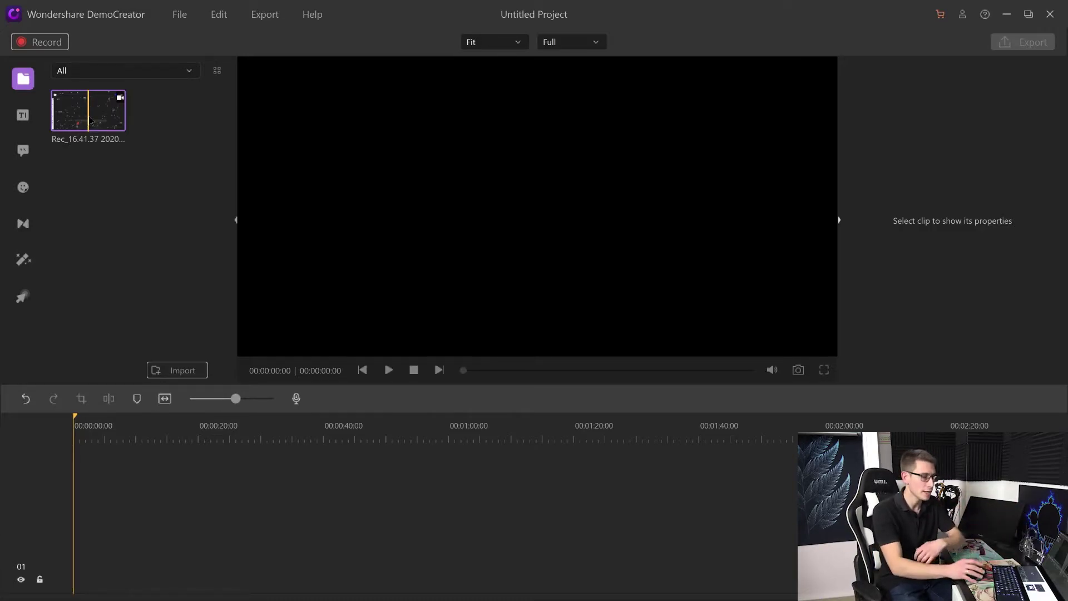
Step: Place the Rec_16.41.37 clip on the timeline and scrub through it to preview
left_click_drag(92, 118, 84, 560)
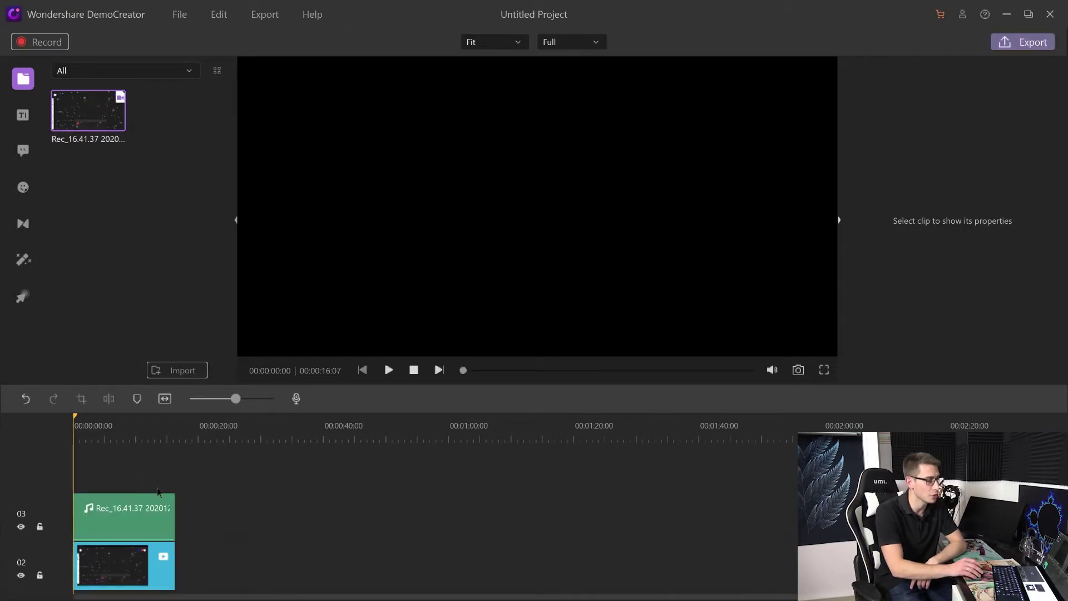
mouse_move(83, 427)
left_mouse_down()
mouse_move(133, 443)
mouse_move(88, 446)
left_mouse_up()
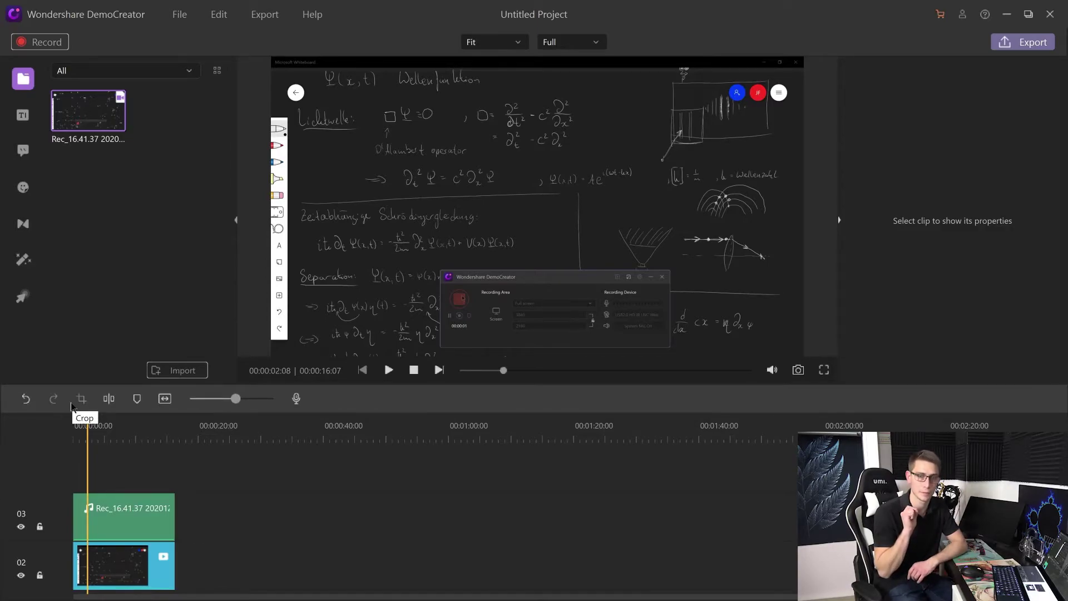
left_click(22, 114)
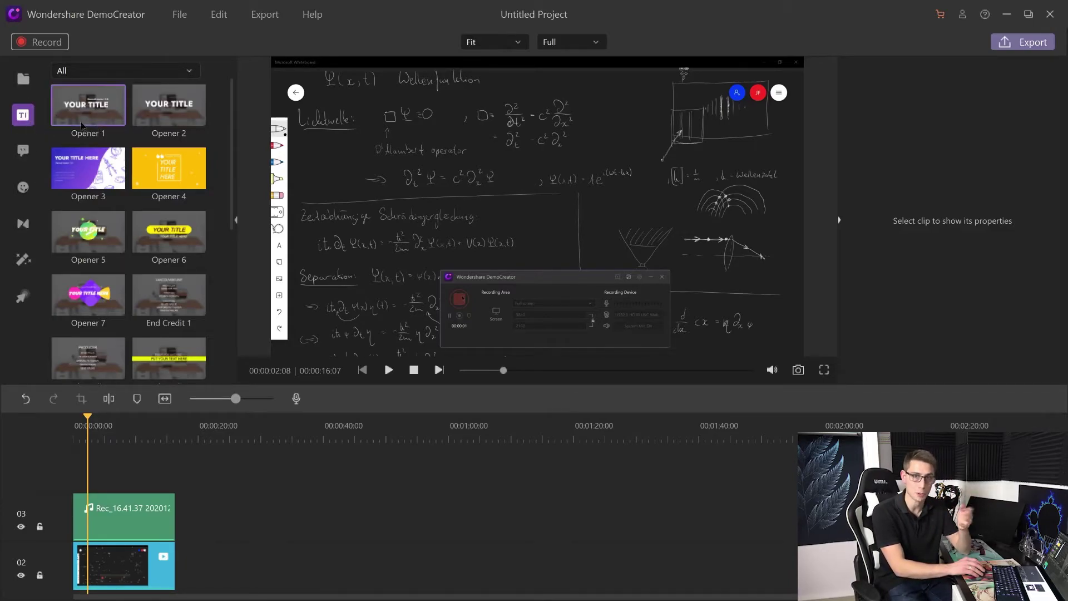
Step: Place the Opener 1 title at the start of the timeline and preview it
left_click_drag(114, 118, 83, 478)
left_click(83, 426)
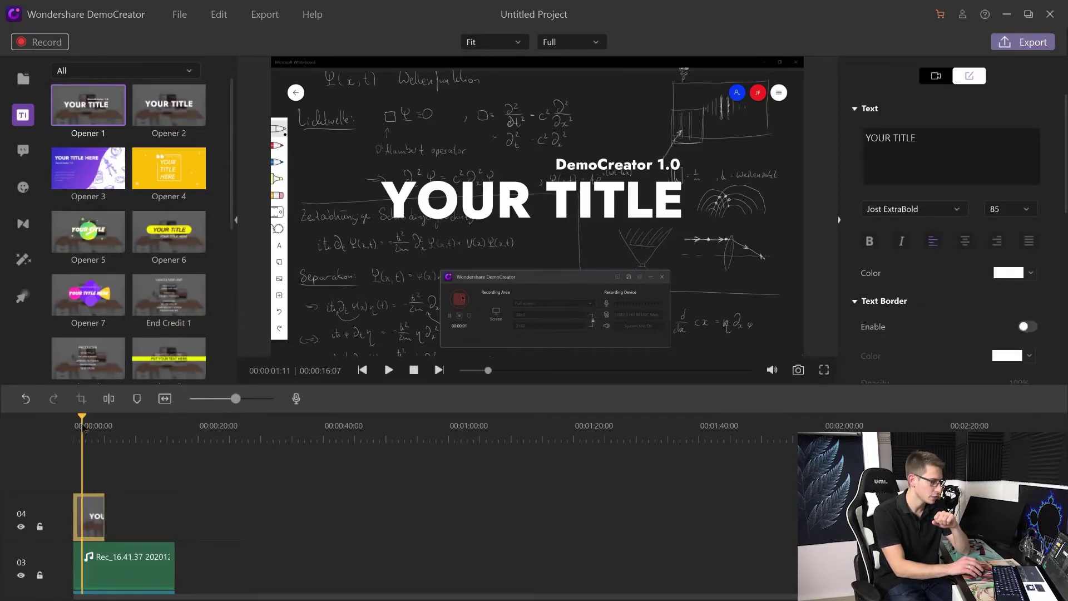
mouse_move(82, 426)
left_mouse_down()
mouse_move(74, 430)
mouse_move(87, 436)
mouse_move(73, 438)
mouse_move(91, 443)
left_mouse_up()
Step: Split the audio at 00:00:02:22 and 00:00:09:19 and delete the middle piece
left_click(447, 208)
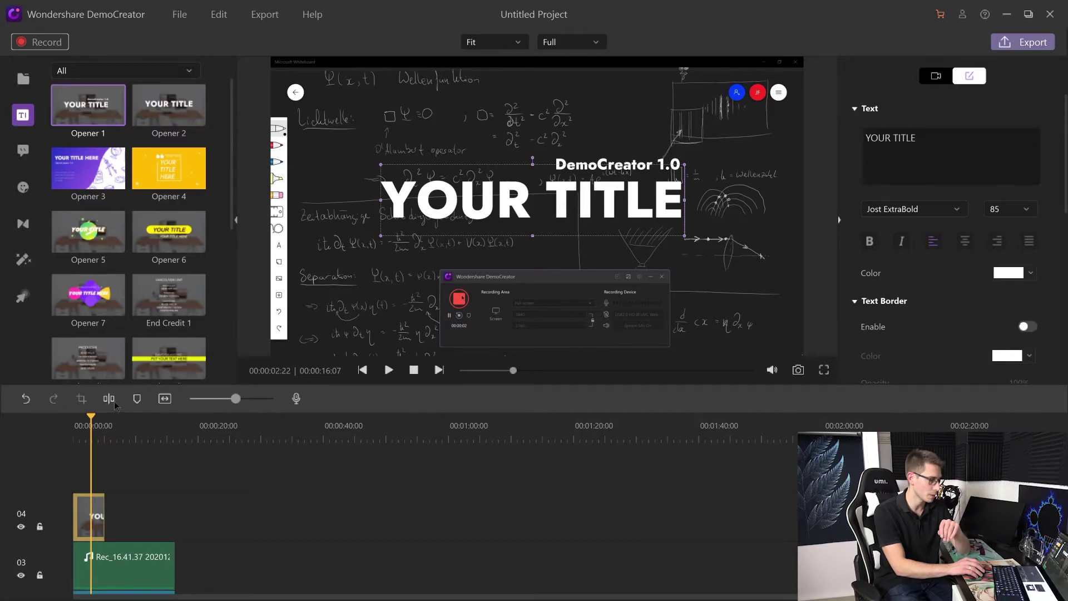
left_click(109, 558)
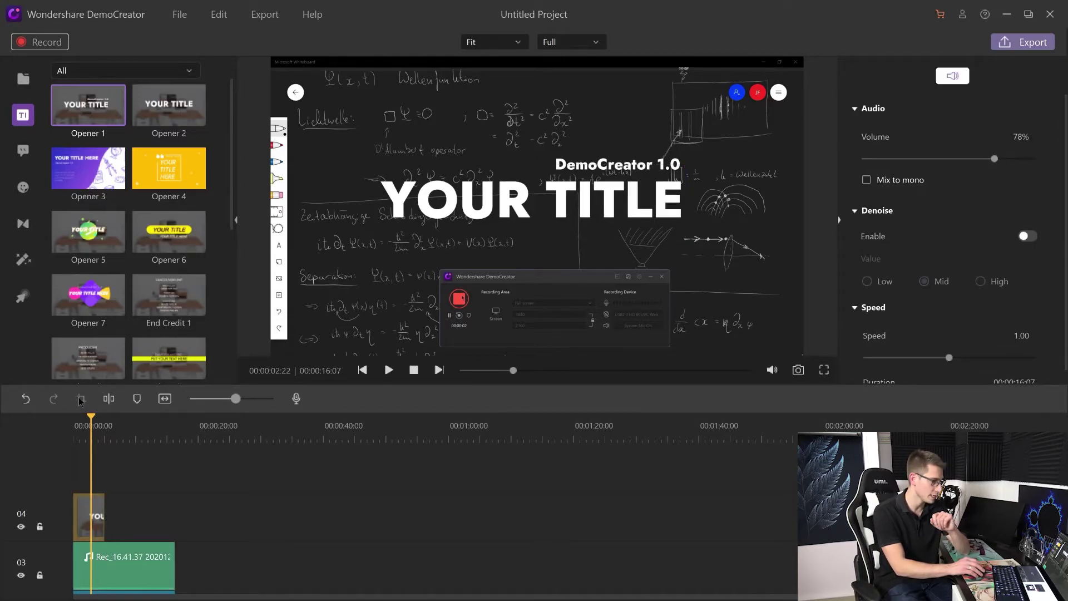
left_click(107, 399)
left_click(134, 439)
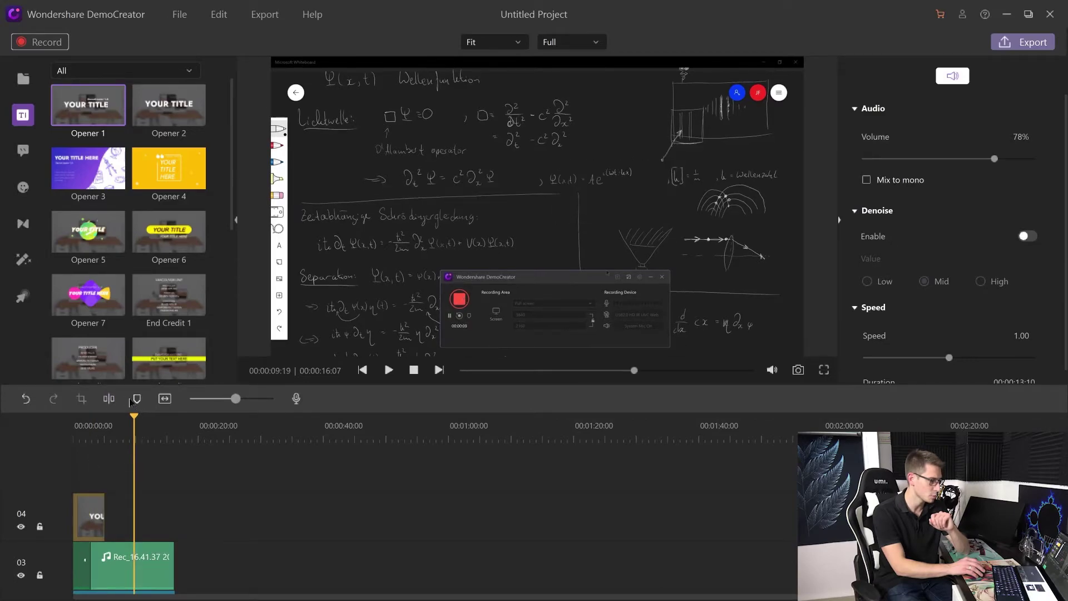
left_click(109, 399)
left_click(123, 473)
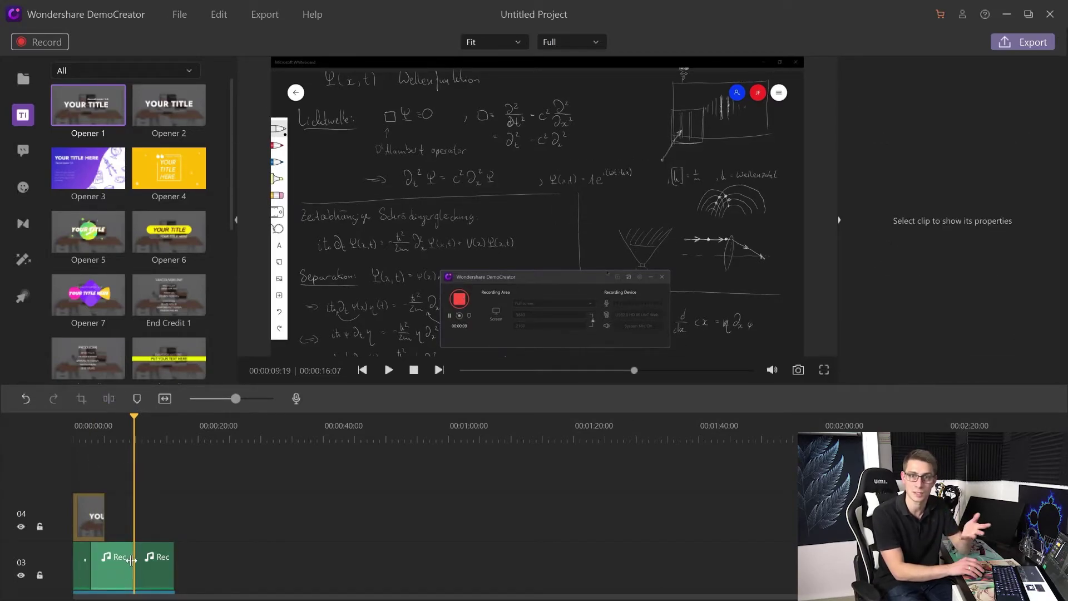
left_click(128, 559)
key("Delete")
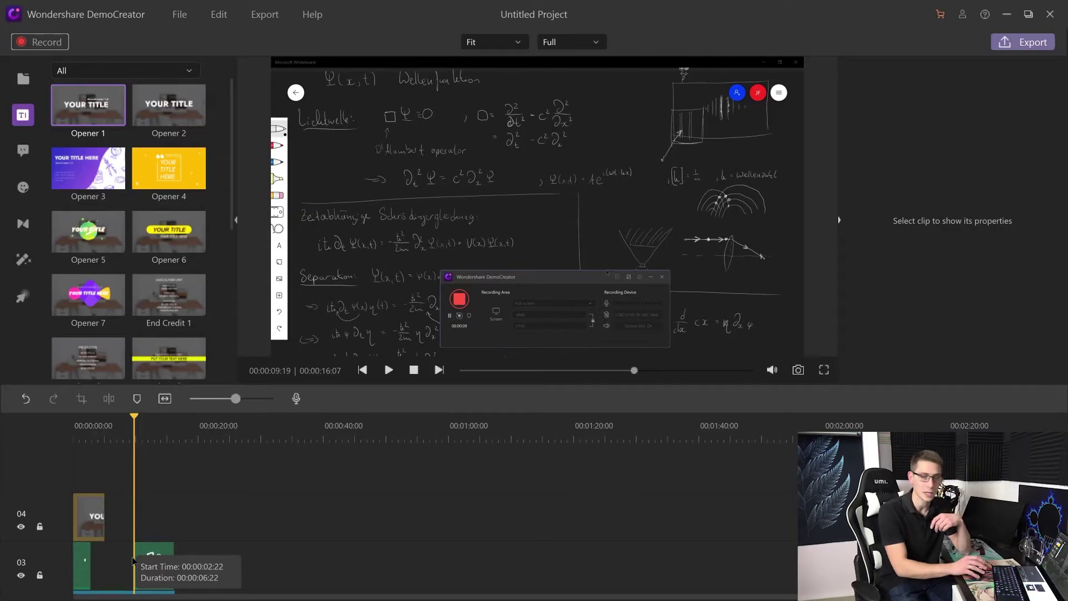
scroll(321, 533, "down", 1)
Step: Set the recording's volume to 49% and place the Happy Face sticker top-left
left_click(136, 518)
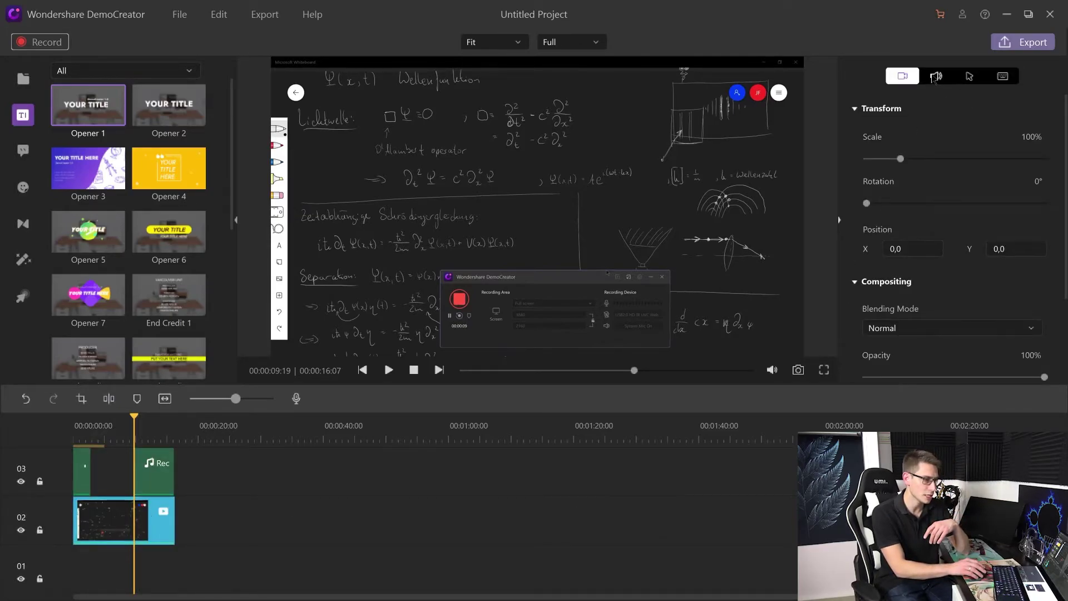
left_click(935, 78)
left_click_drag(1001, 159, 934, 177)
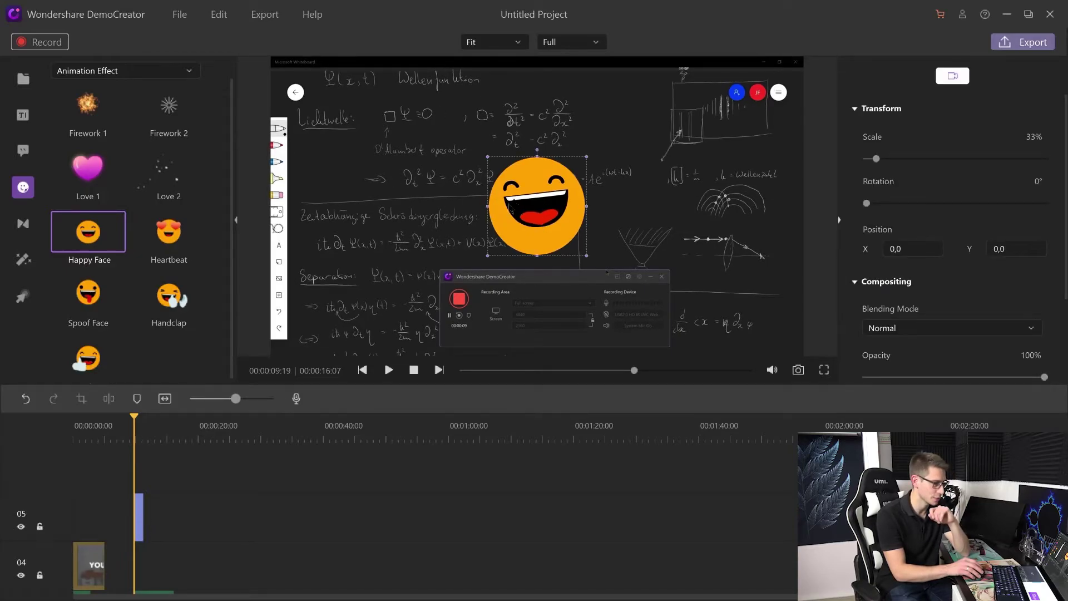
left_click_drag(537, 206, 336, 127)
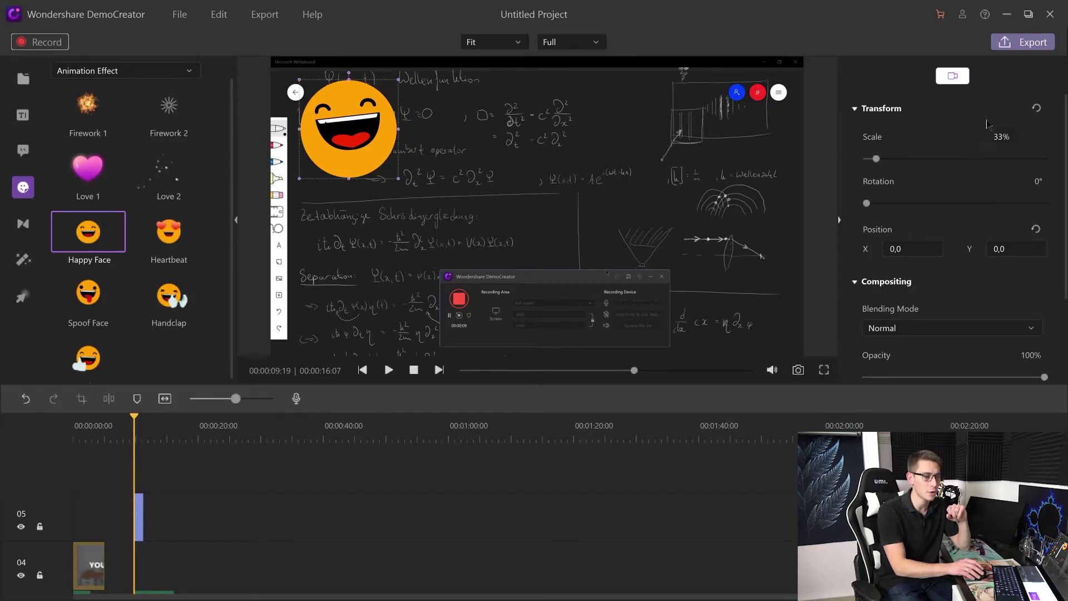
left_click(1028, 43)
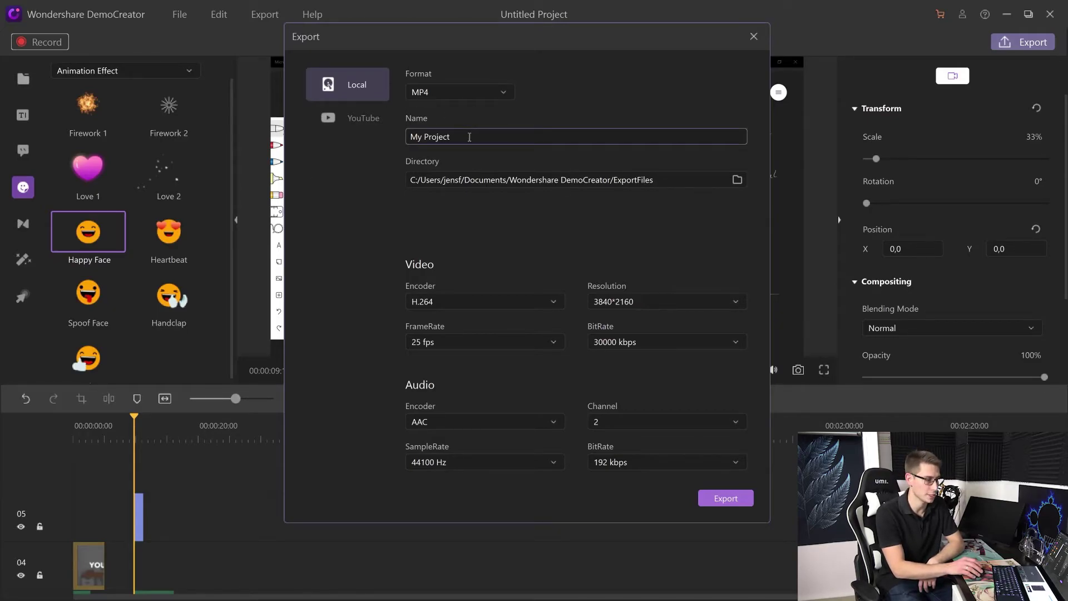
Step: Change the export format from MP4 to MOV, keeping the file name My Project
left_click(470, 93)
left_click(460, 159)
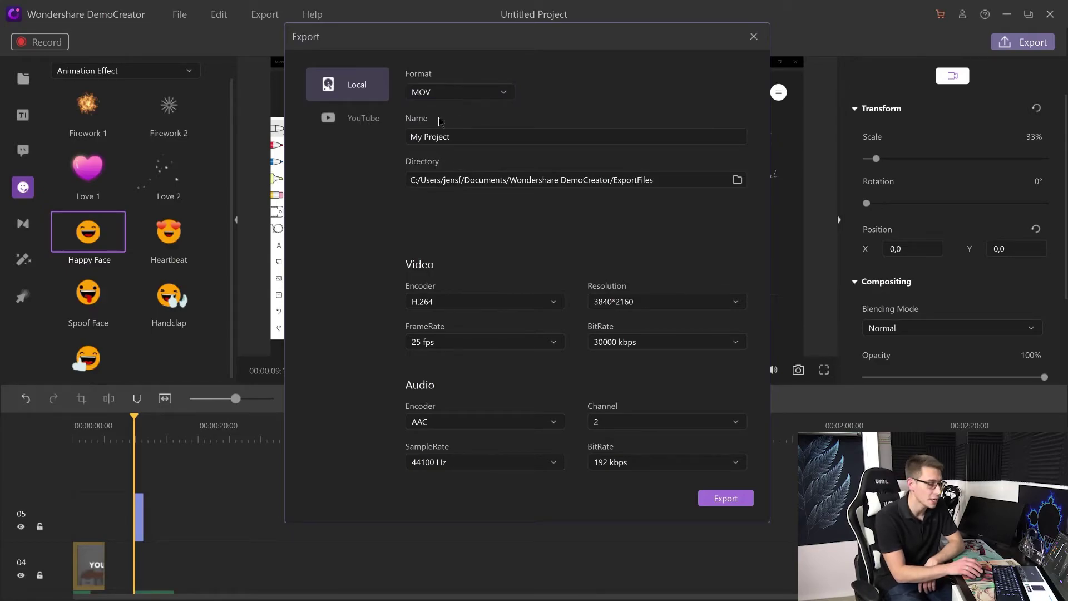
left_click(445, 136)
left_click_drag(485, 140, 409, 138)
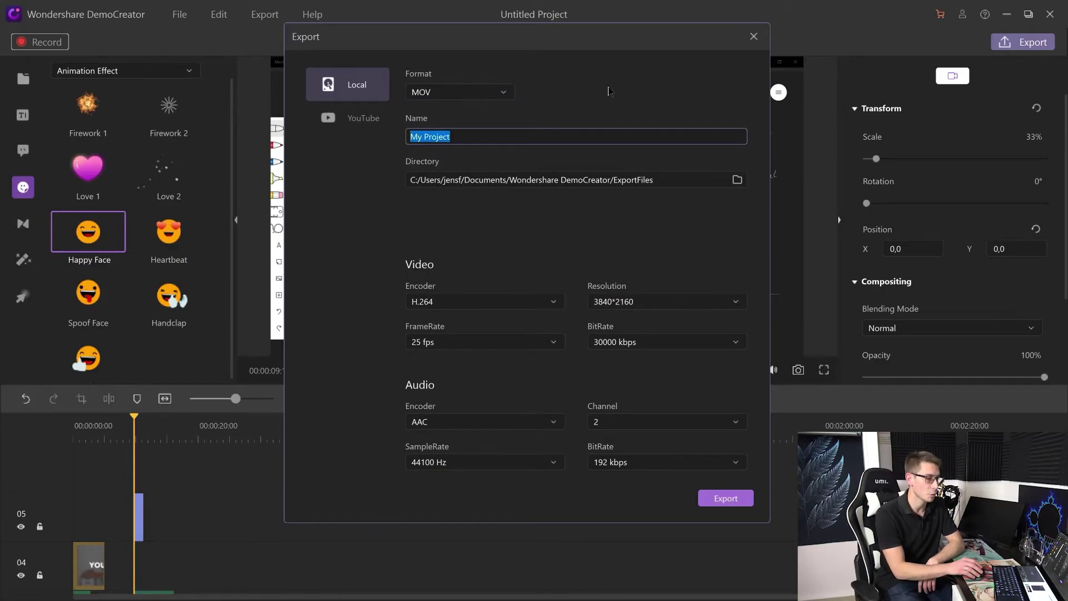
left_click(610, 91)
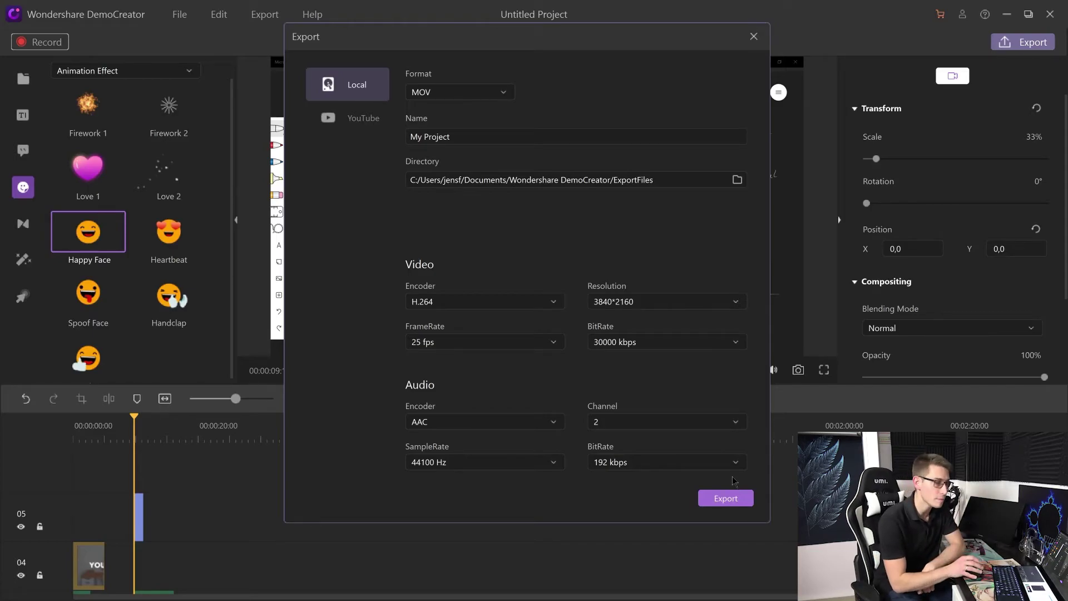
Step: Switch the Export dialog to the YouTube publishing page
left_click(352, 116)
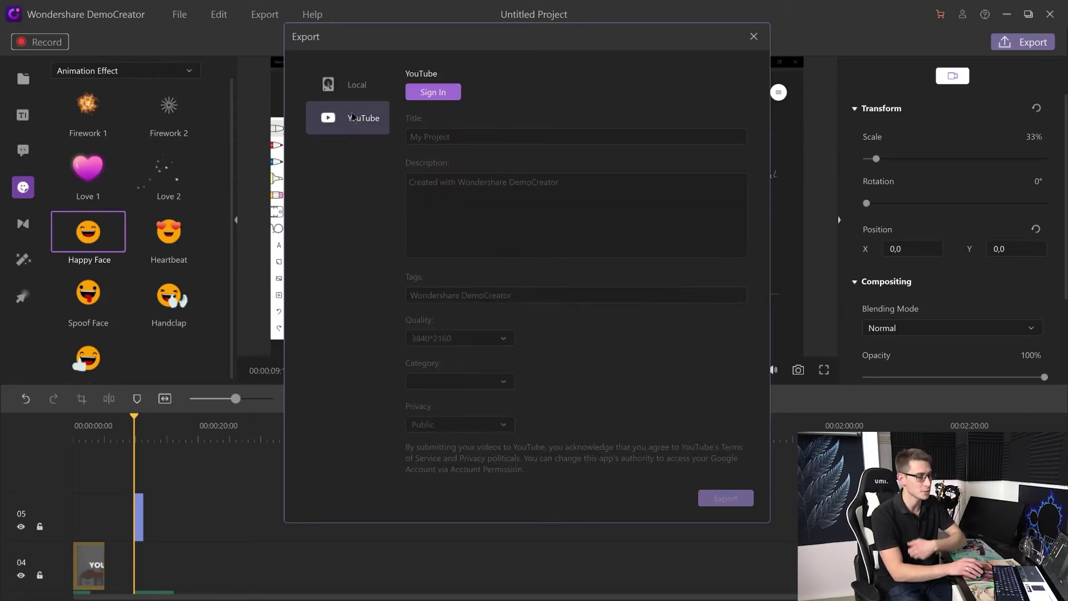